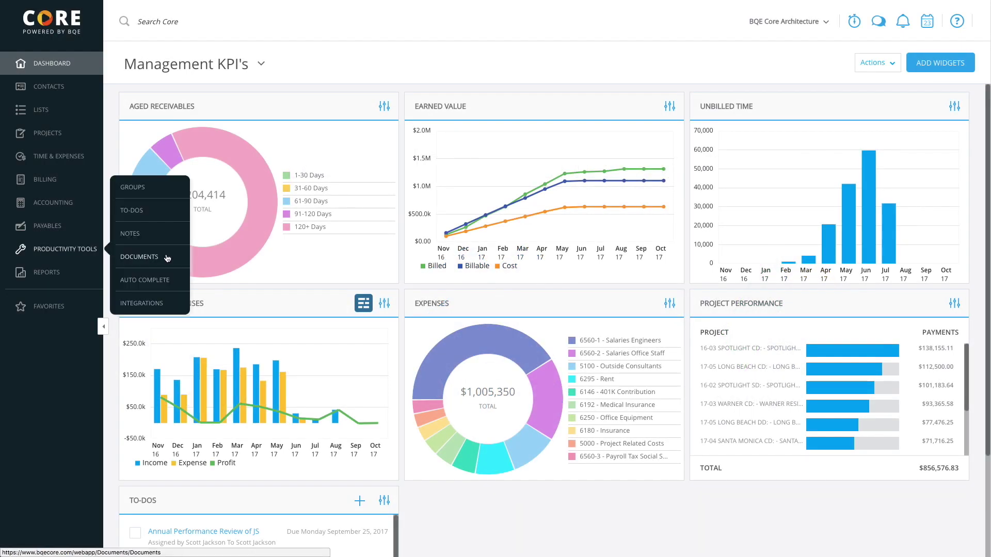
View stored documents, then start a new destination under Global Settings' Documents section
left_click(171, 257)
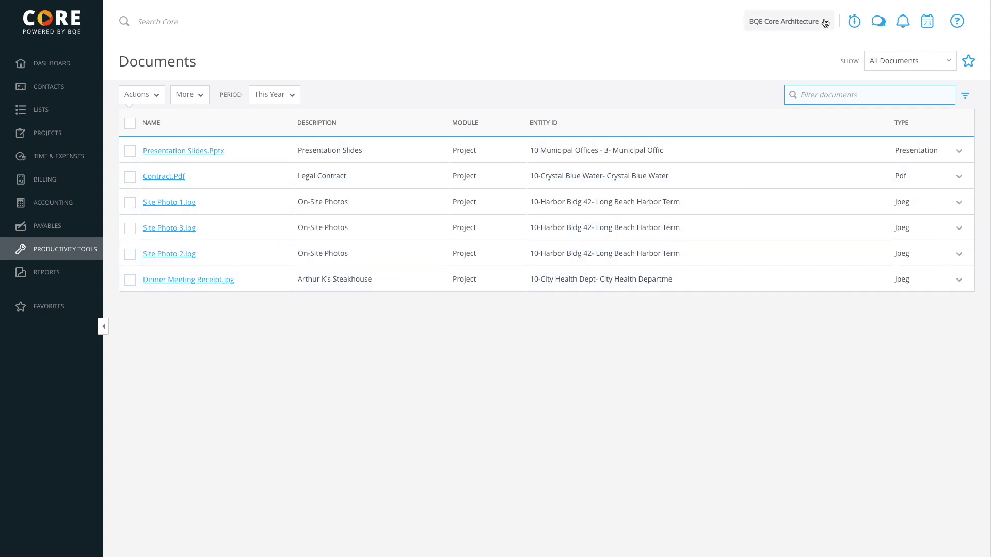
left_click(825, 23)
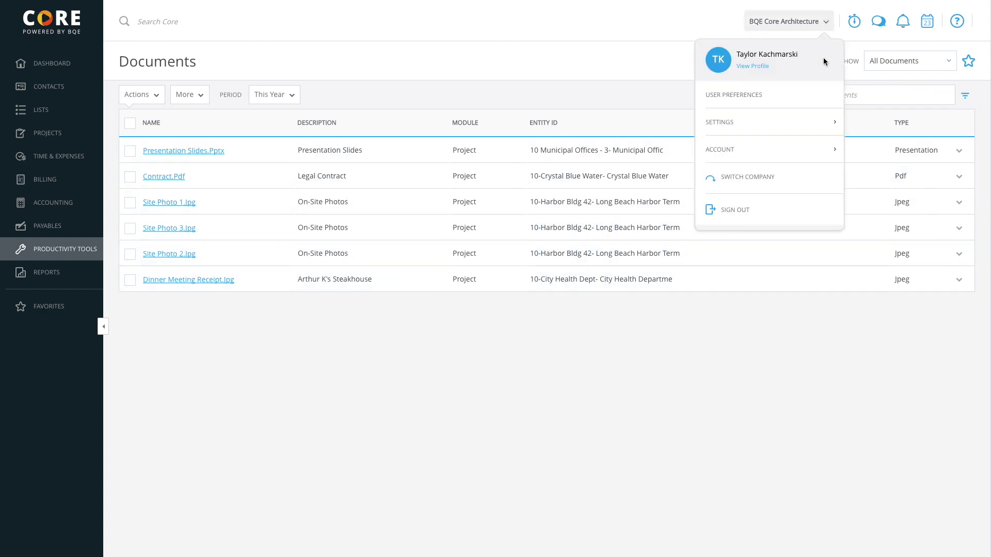
mouse_move(769, 122)
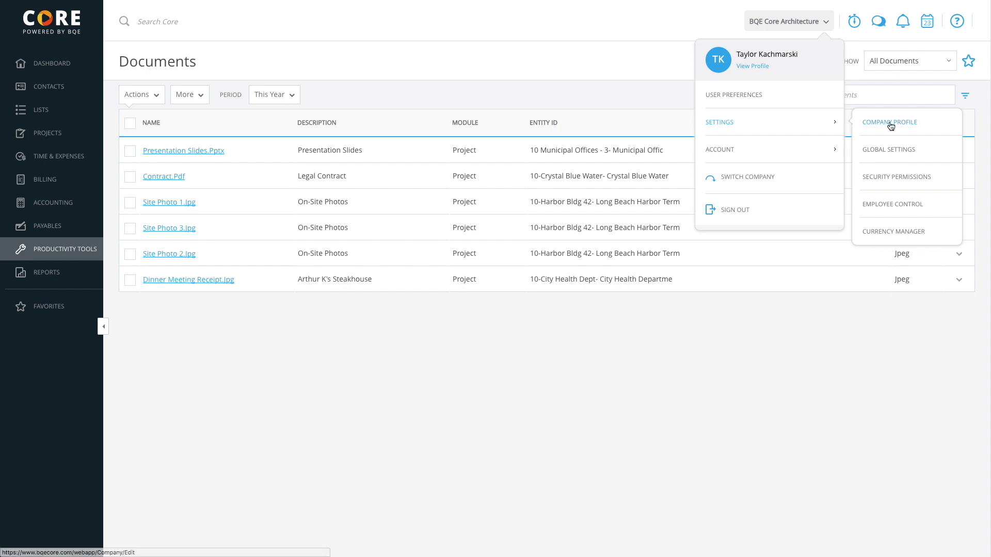
left_click(926, 150)
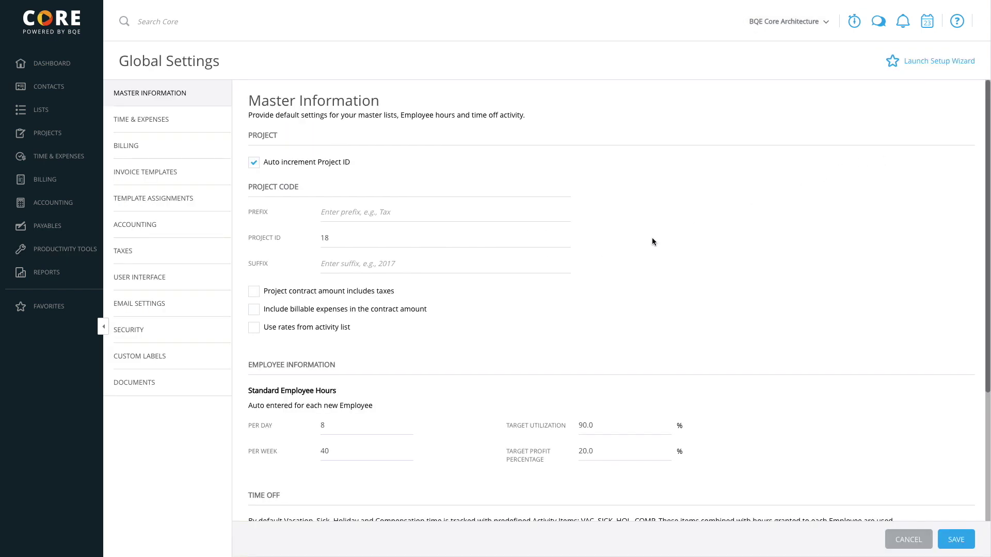
left_click(207, 391)
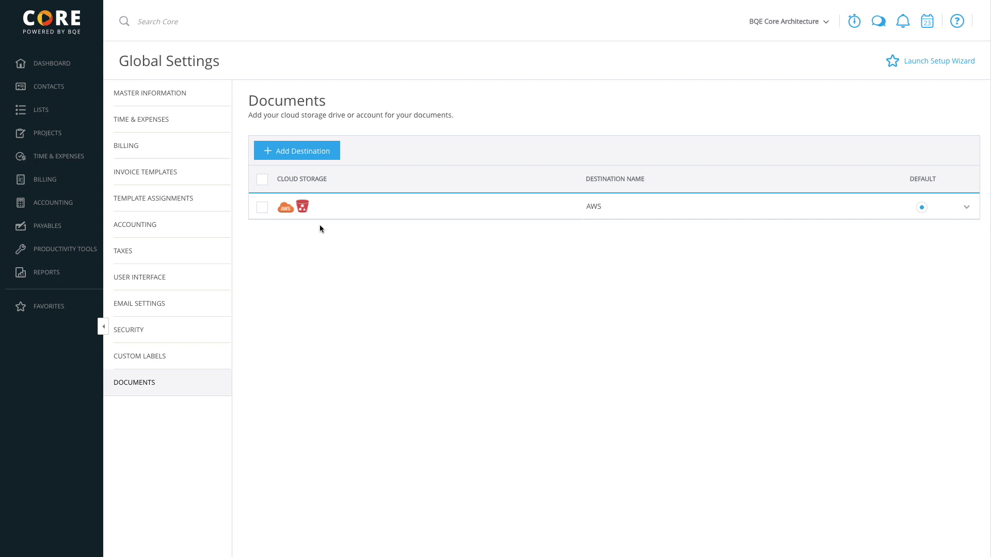
left_click(331, 153)
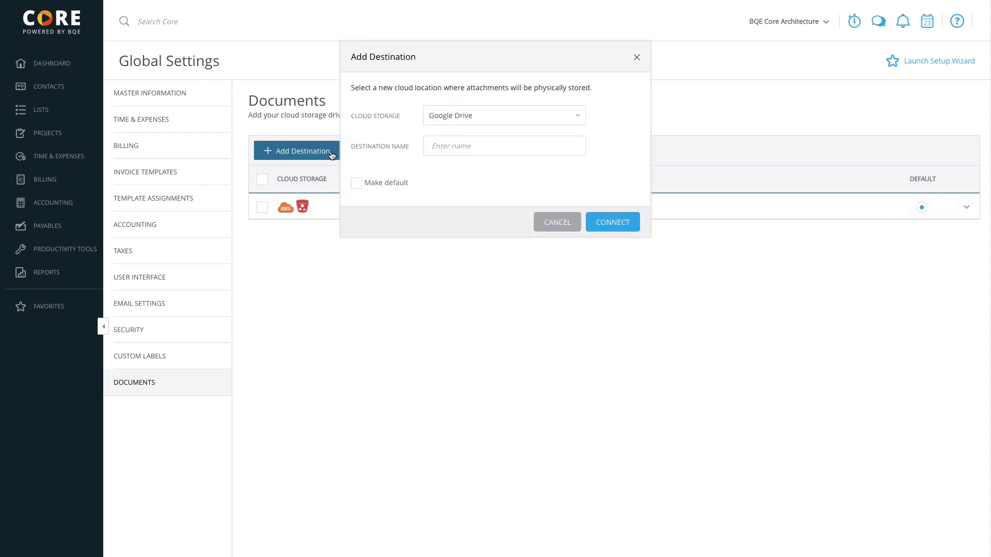
Connect Google Drive as the default destination named 'King's Landing Storage'
left_click(578, 121)
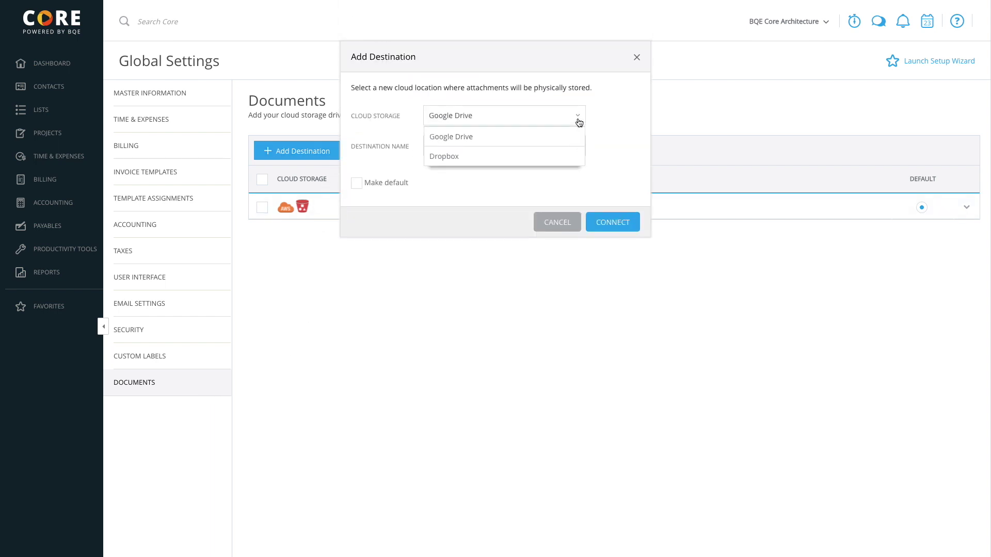
left_click(571, 144)
left_click(561, 148)
type("King's Landing Storage")
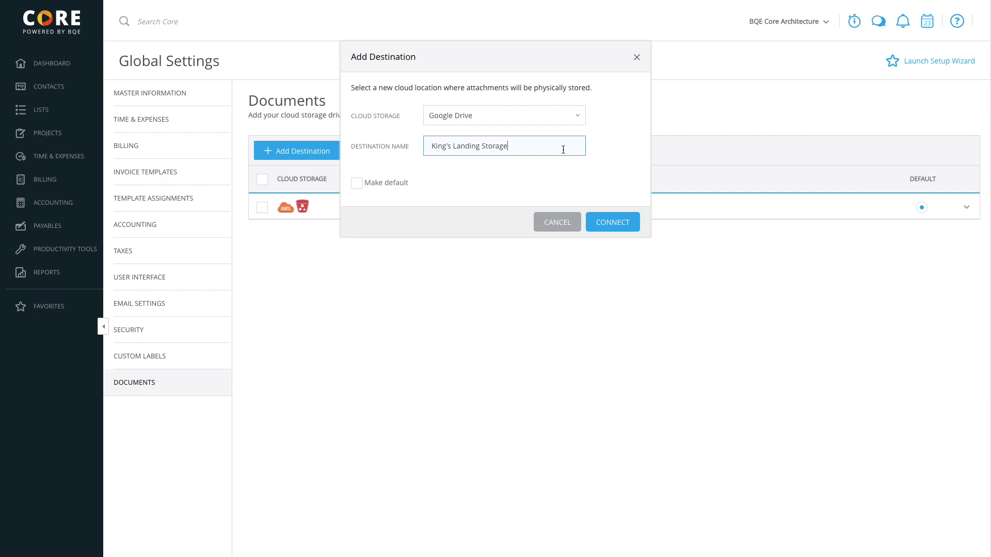
left_click(357, 184)
left_click(613, 223)
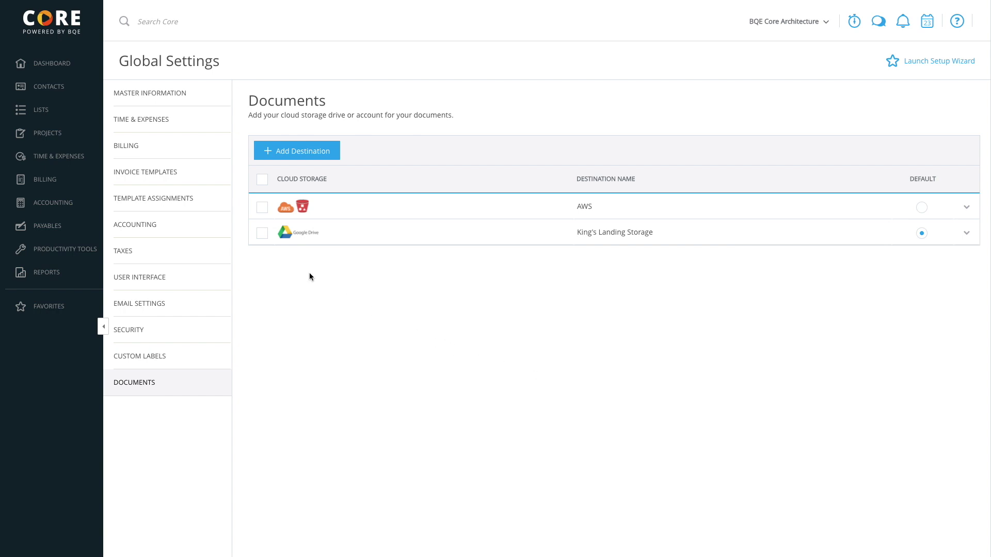
mouse_move(58, 156)
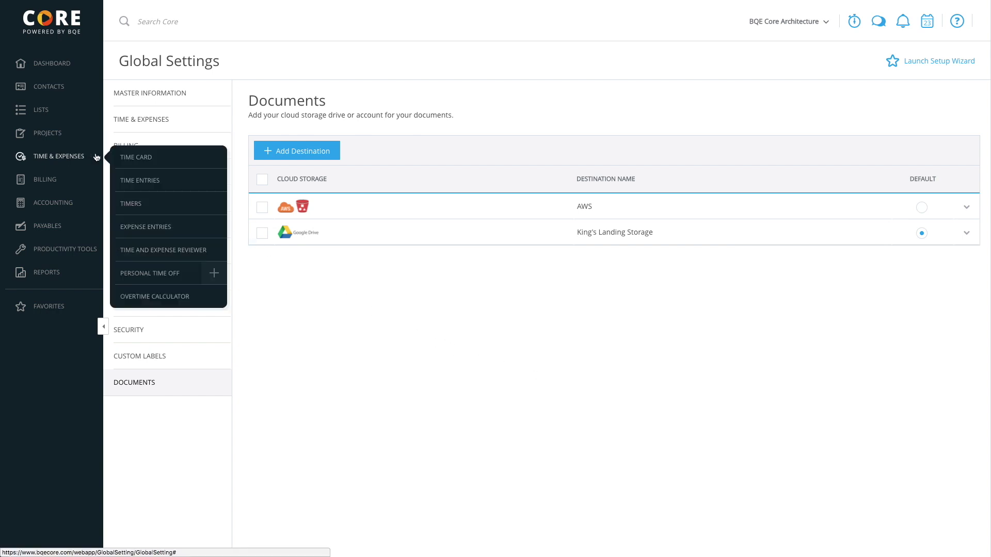
Enter a 11/15/2017 PTO Client Meeting:Lunch expense of $72.86 reimbursable and begin attaching a document
left_click(195, 226)
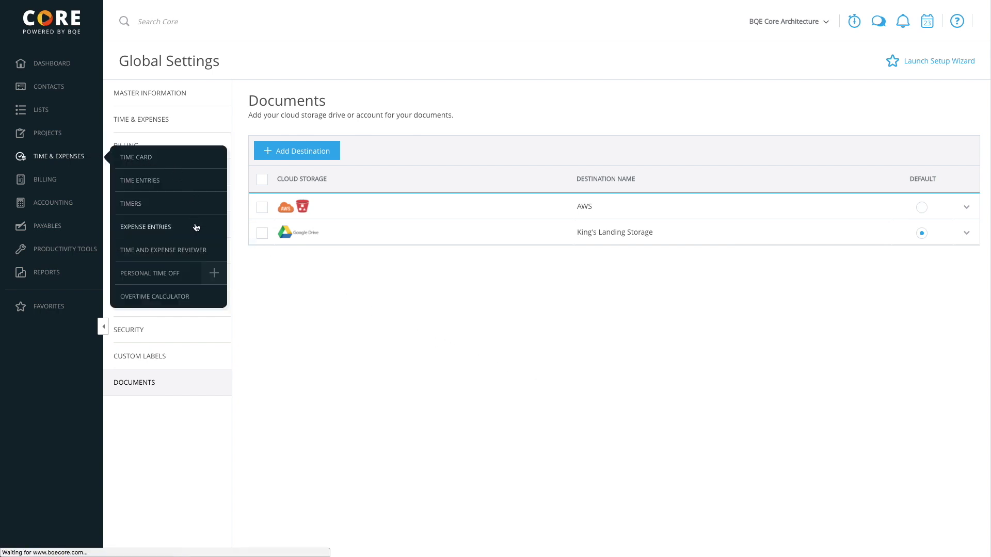
type("2017")
key("Tab")
type("00-00")
key("Tab")
type("Client")
key("Tab")
key("Tab")
type("72.86")
key("Tab")
key("Tab")
key("Tab")
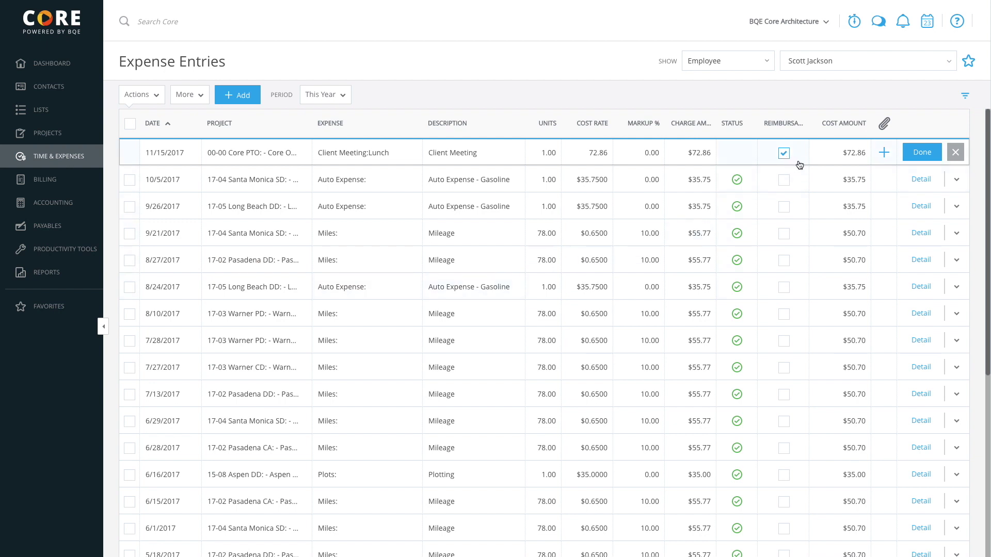
left_click(885, 153)
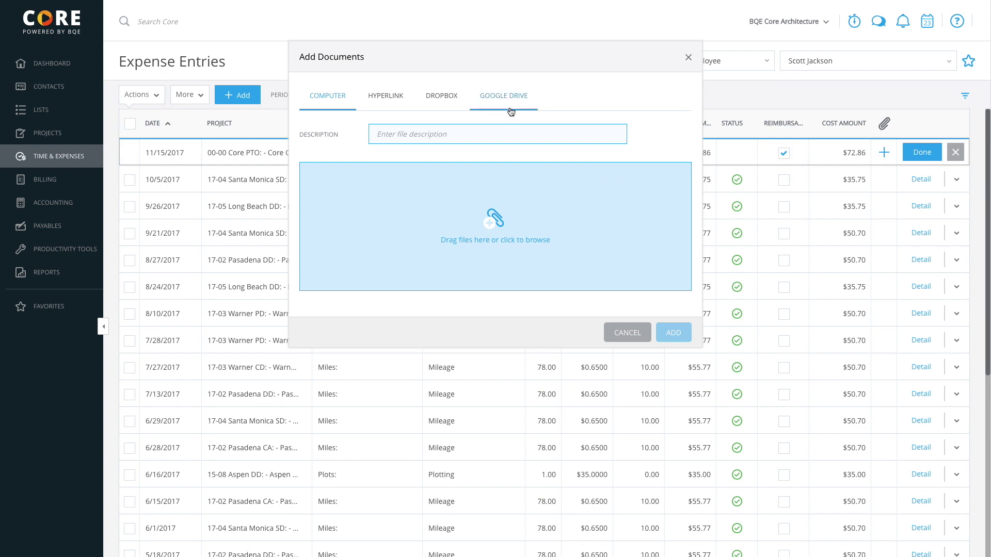
Attach the 'Food and Drinks Receipt' image from Google Drive to the lunch expense
left_click(512, 112)
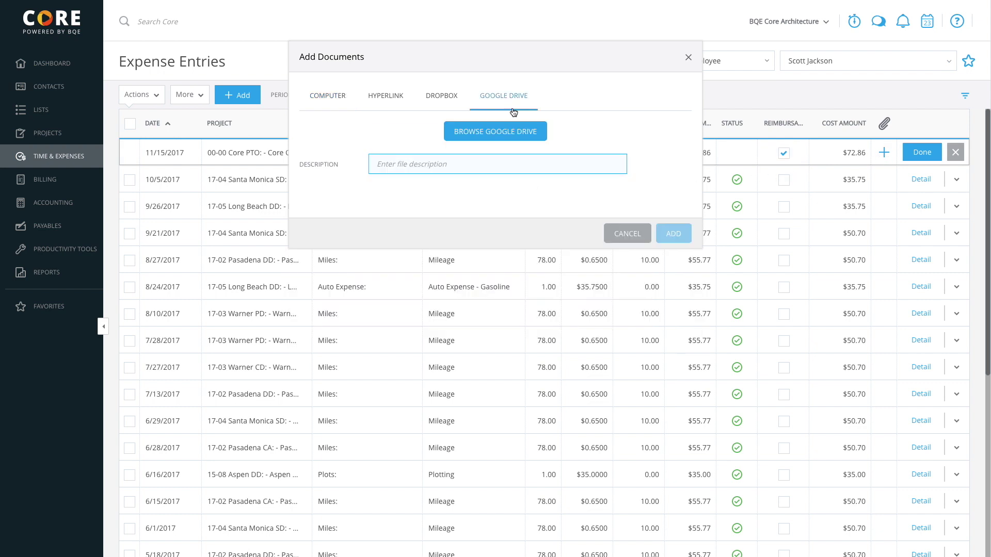
left_click(507, 136)
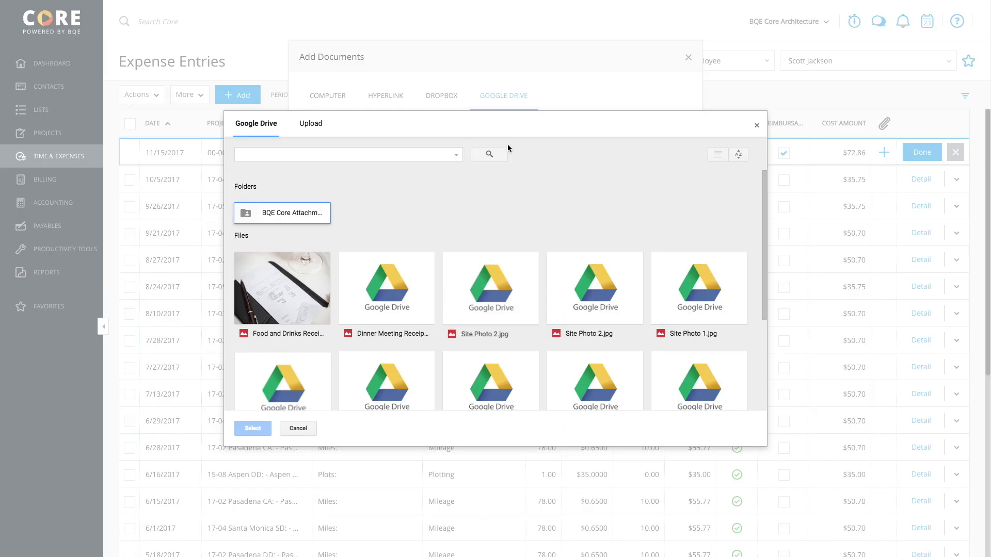
left_click(313, 292)
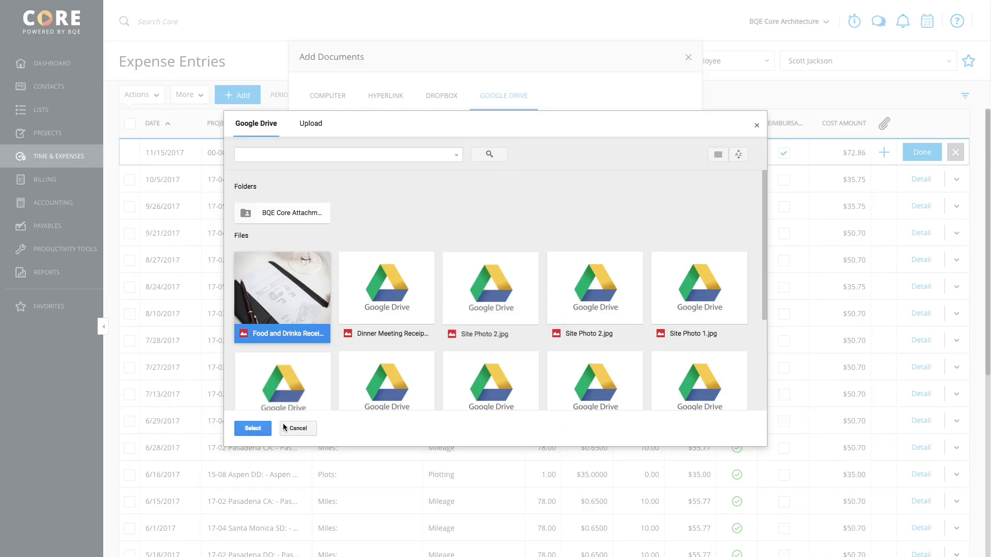
left_click(263, 428)
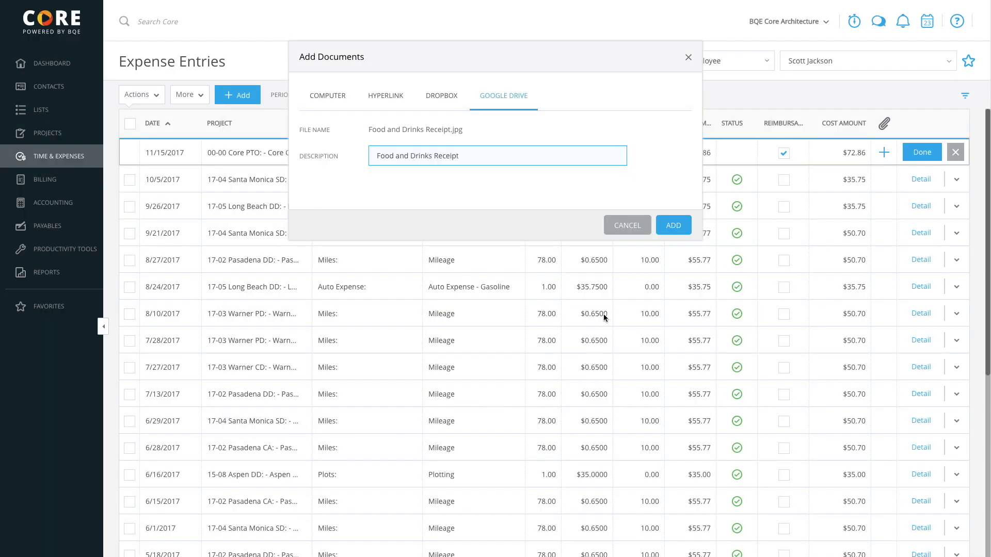
left_click(673, 226)
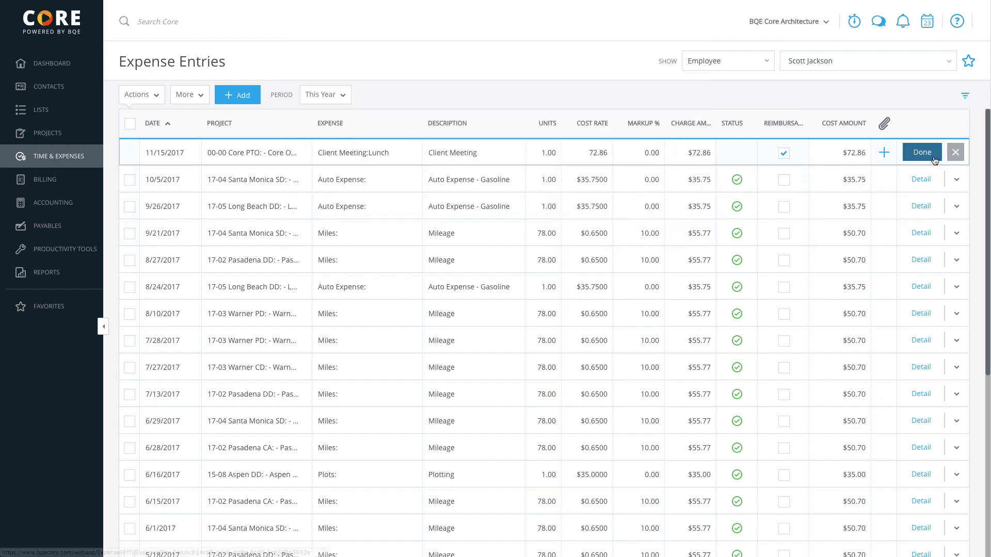
Save the lunch expense and view its Documents tab showing Food and Drinks Receipt.jpg
left_click(934, 158)
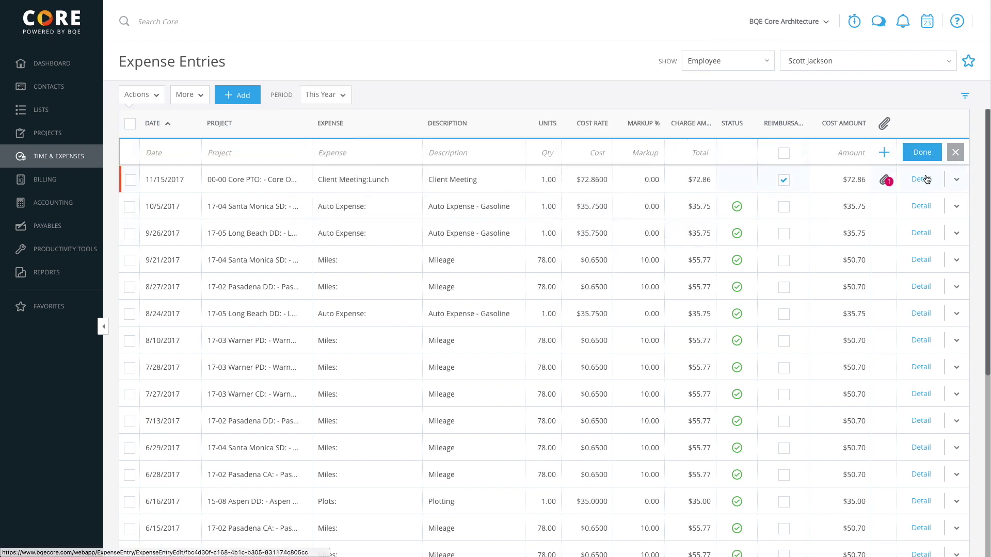
left_click(923, 180)
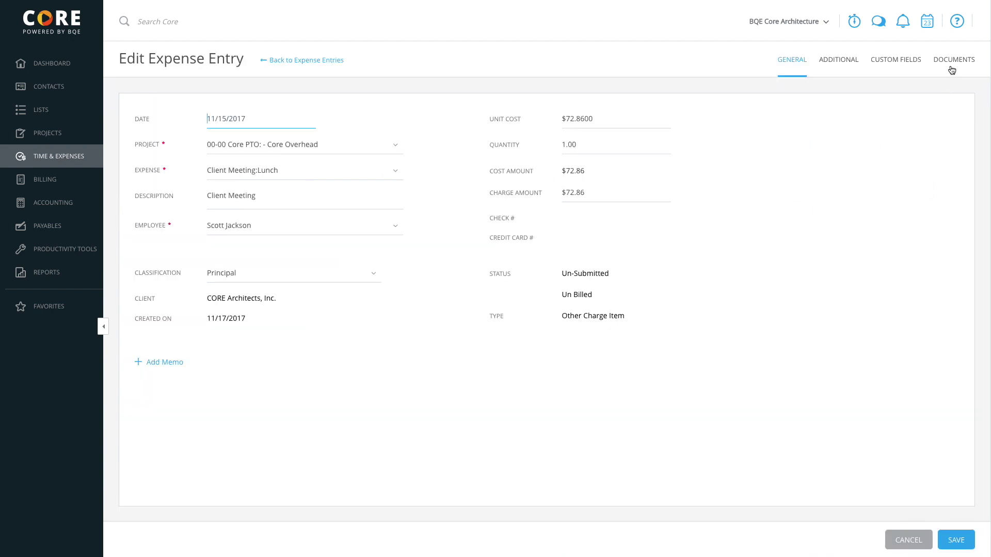
left_click(950, 62)
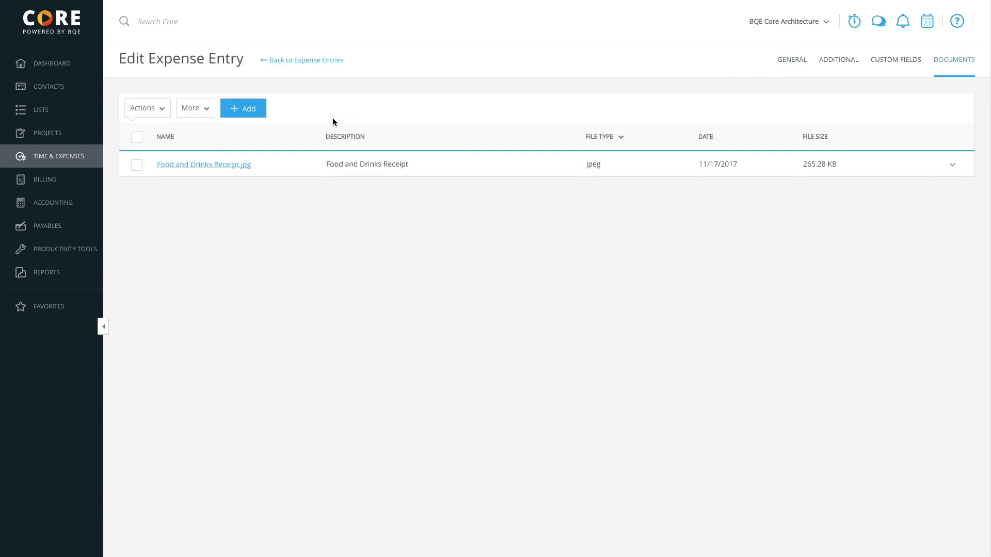